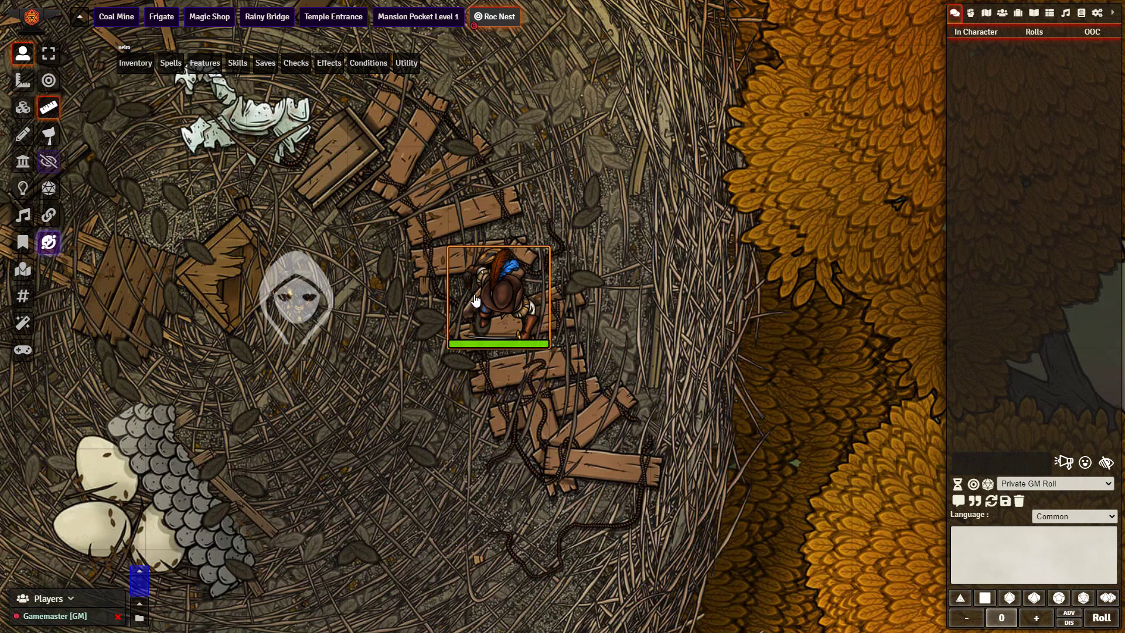
Step: Give the bard token a first aura coloured green #15793c with radius 15
right_click(475, 300)
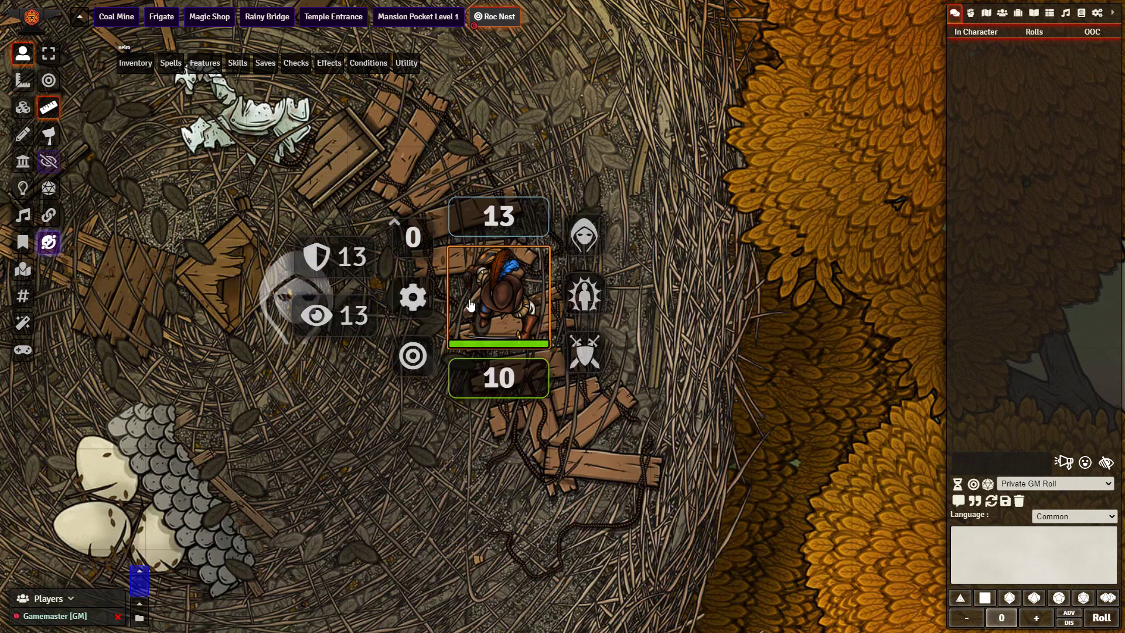
left_click(413, 297)
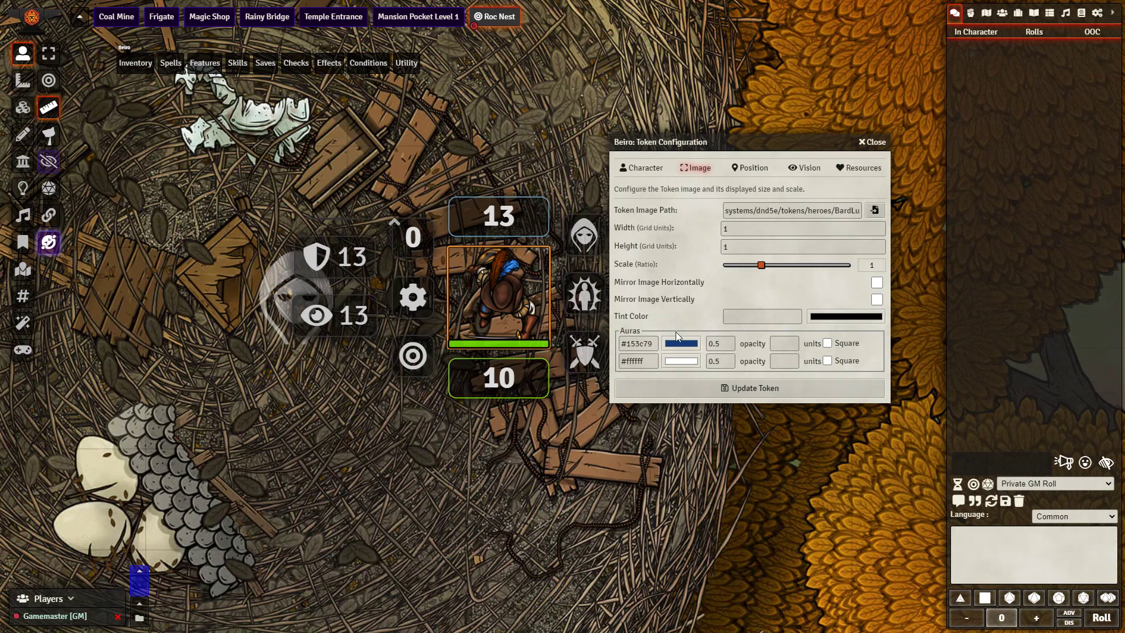
left_click(681, 346)
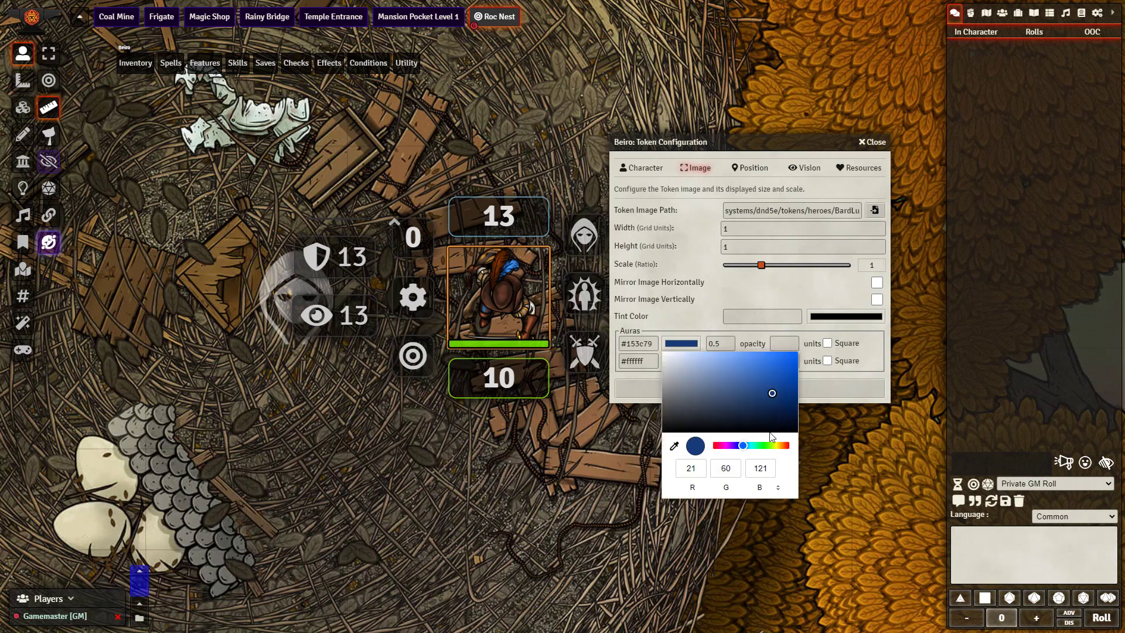
left_click(759, 445)
left_click(753, 295)
left_click(784, 344)
type("15")
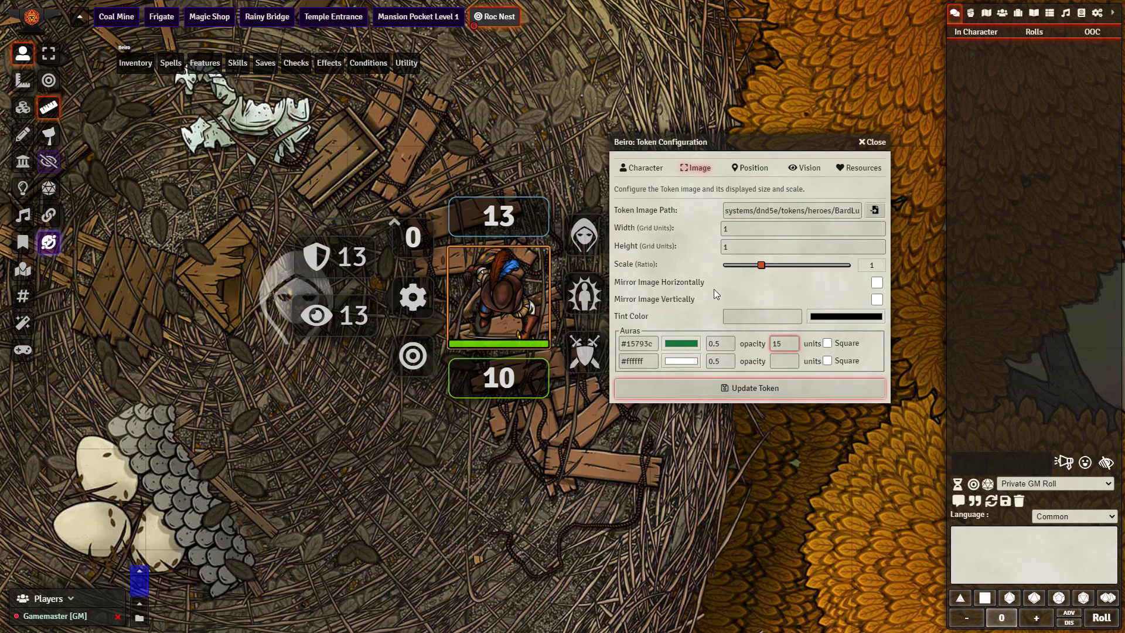
left_click(732, 388)
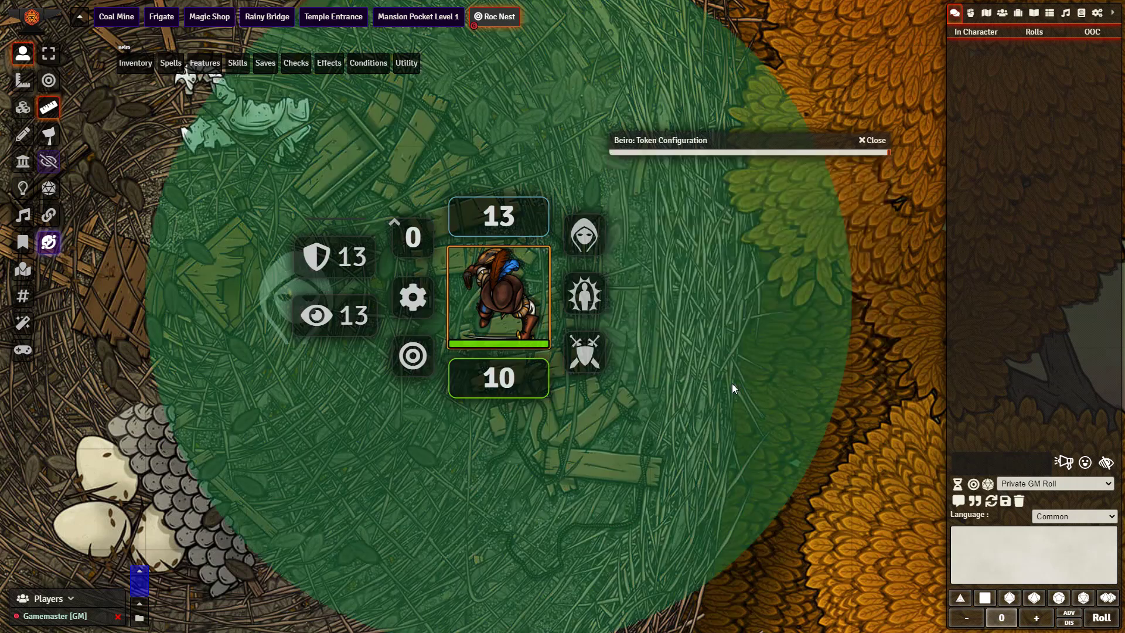
Step: Measure the green aura's 15 ft reach from the bard token and recentre the map on it
scroll(713, 381, "down", 2)
left_click_drag(717, 431, 722, 488)
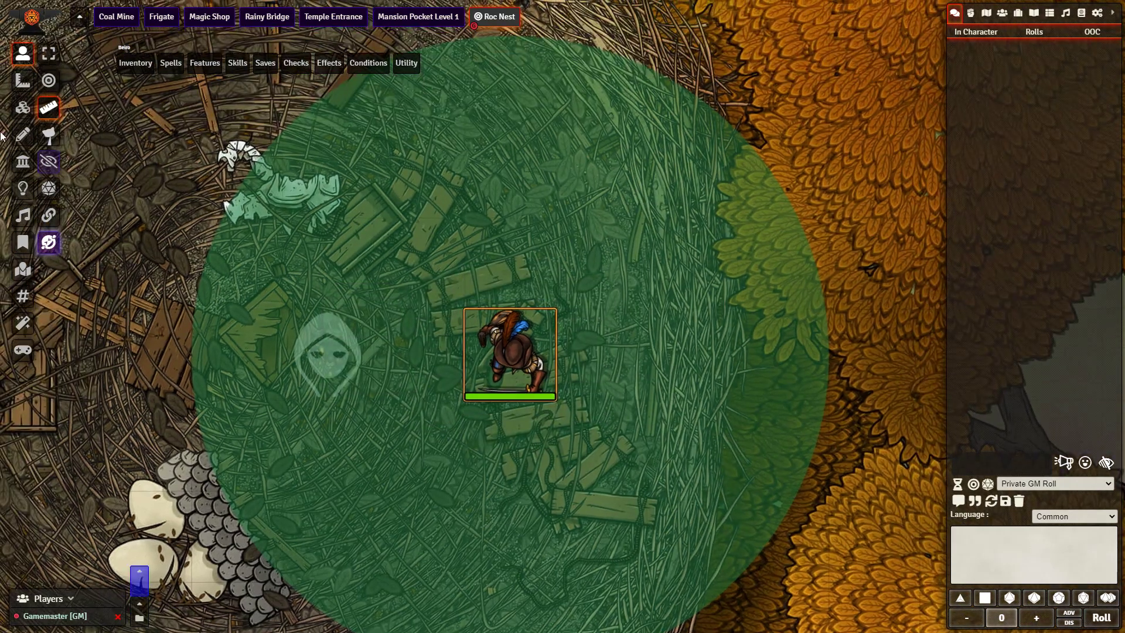
left_click_drag(510, 352, 783, 325)
left_click_drag(530, 599, 520, 303)
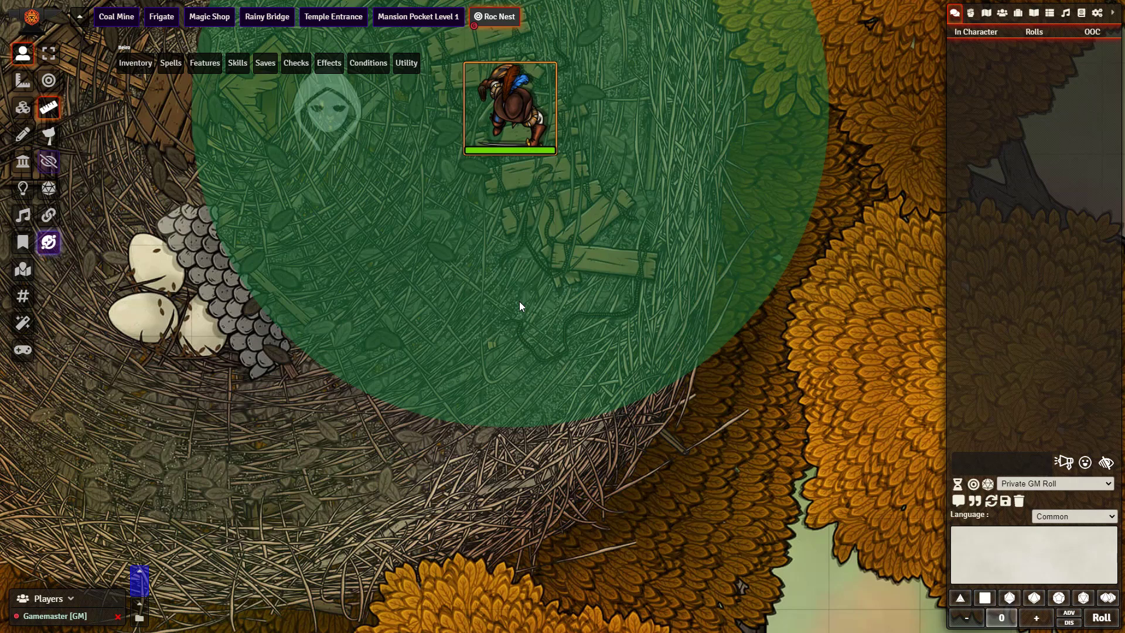
left_click_drag(519, 302, 568, 458)
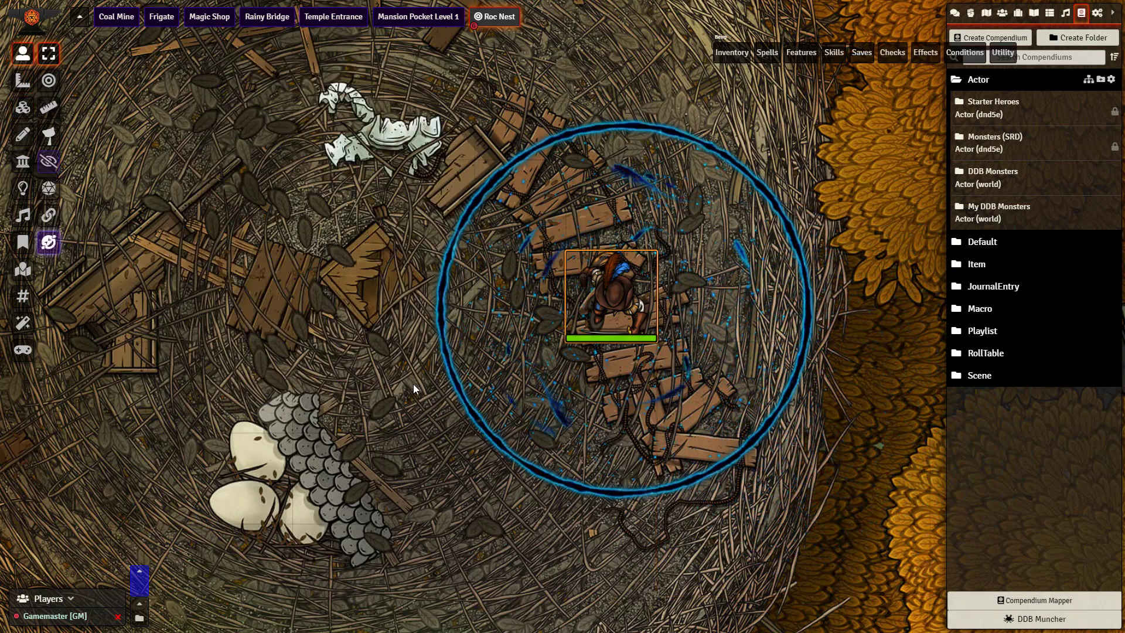
Step: Attach the blue Spirit Guardians aura tile to the bard token so it follows the token
mouse_move(656, 327)
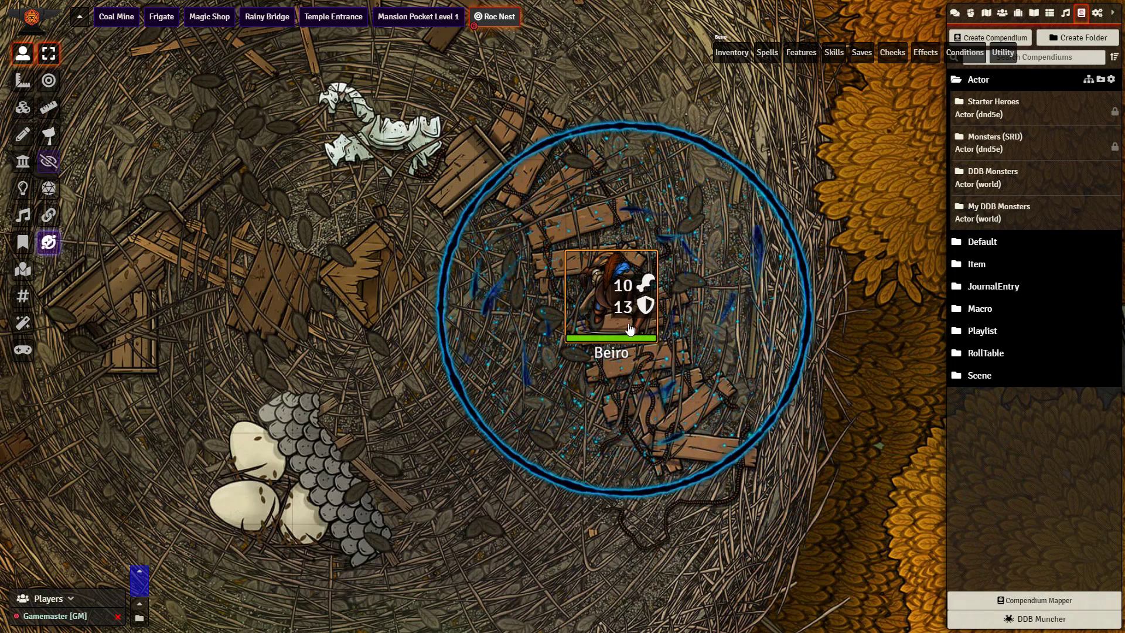
left_click(52, 216)
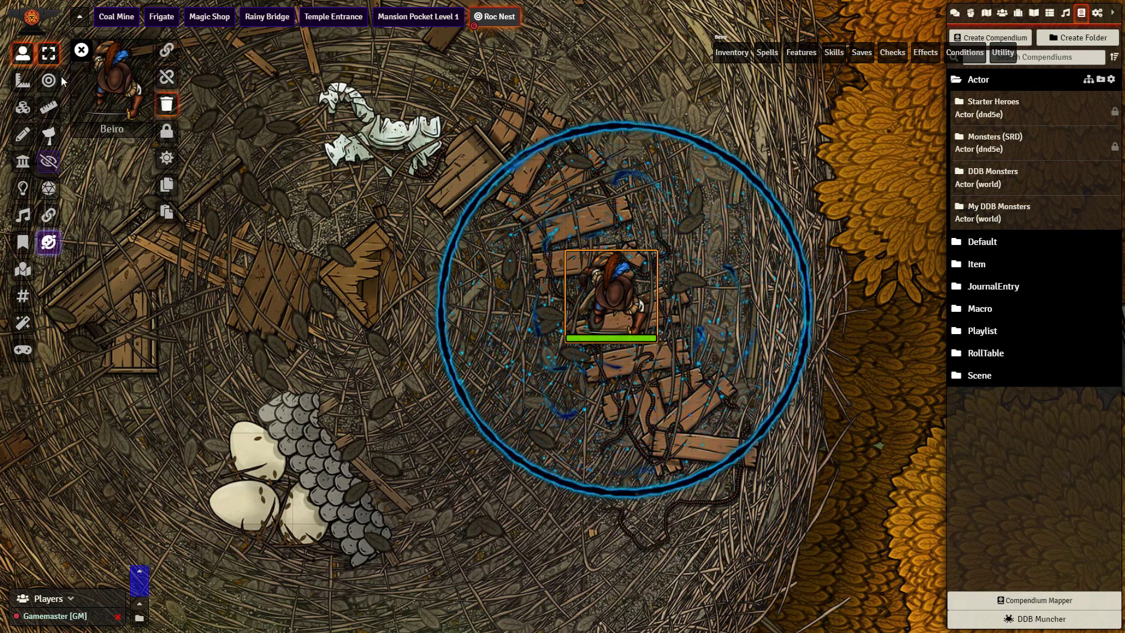
left_click(22, 108)
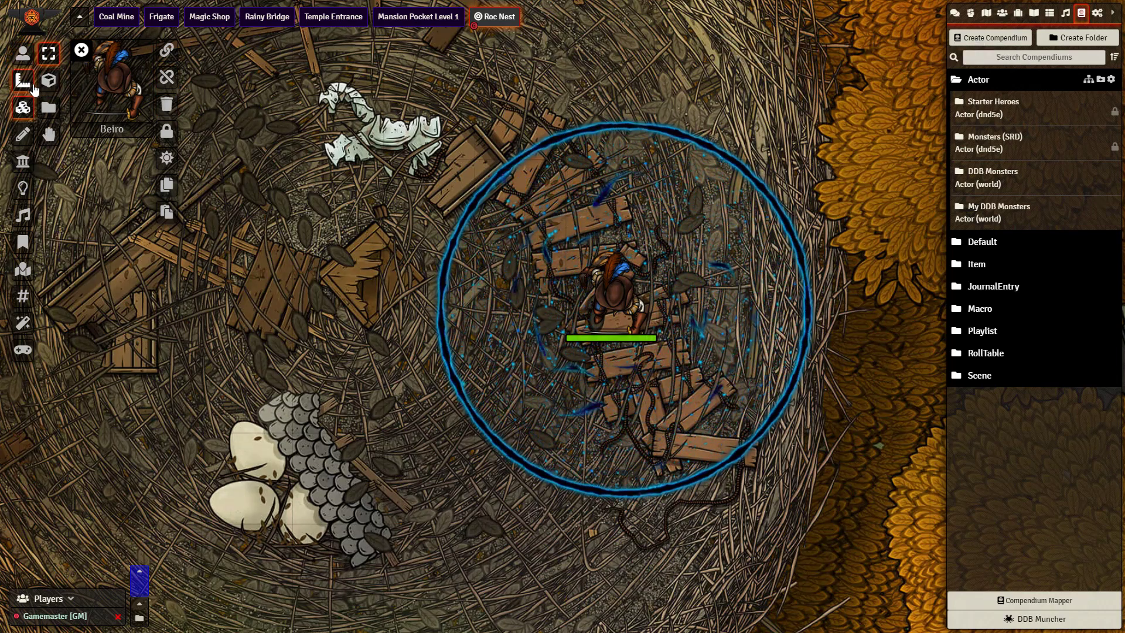
left_click(665, 268)
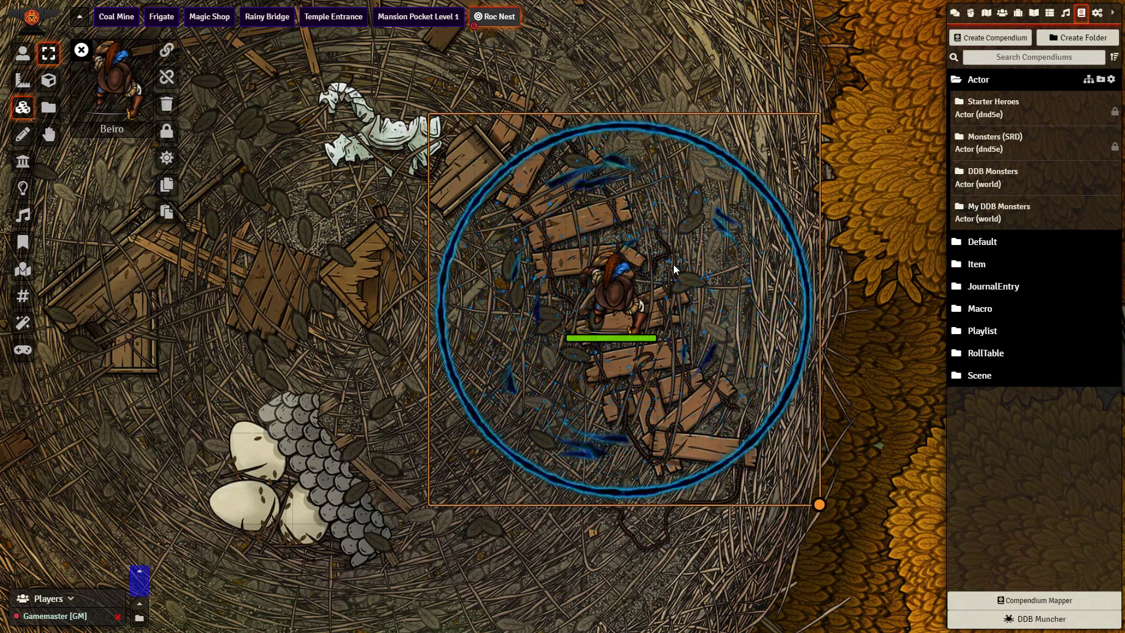
left_click(166, 50)
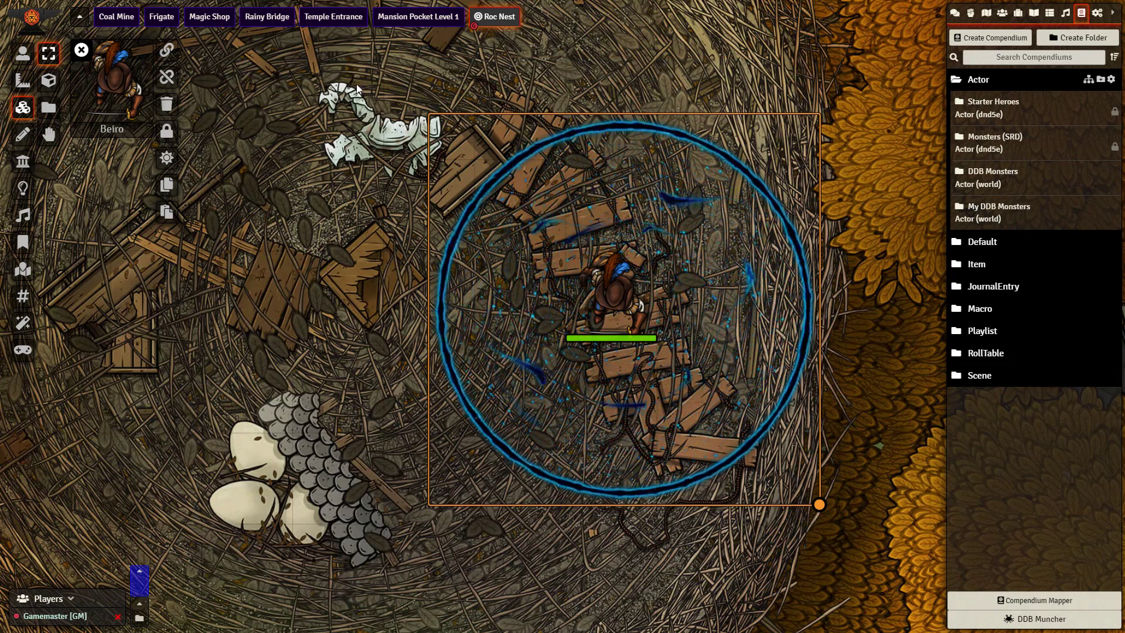
left_click(22, 53)
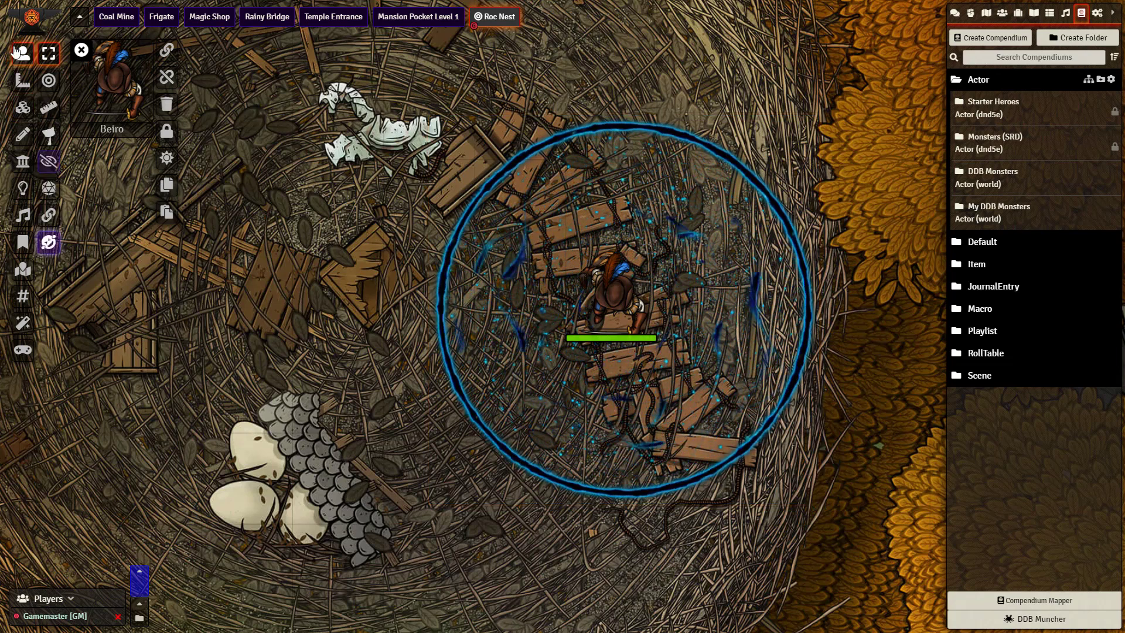
Step: Select the bard token on the Roc Nest map
left_click(637, 312)
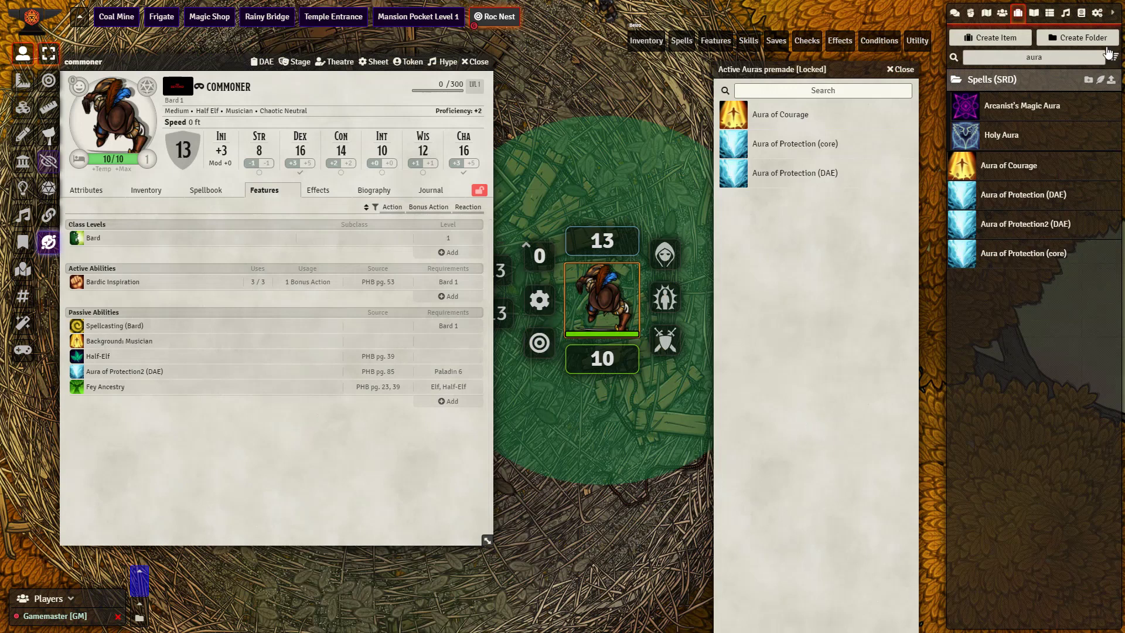
left_click(1082, 13)
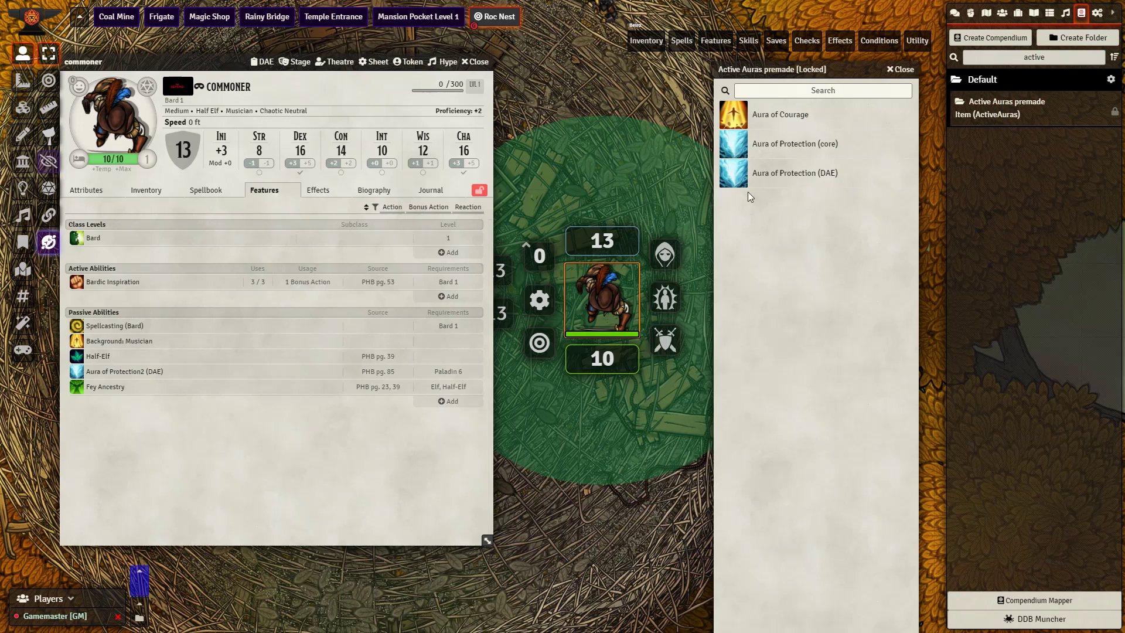
left_click(779, 176)
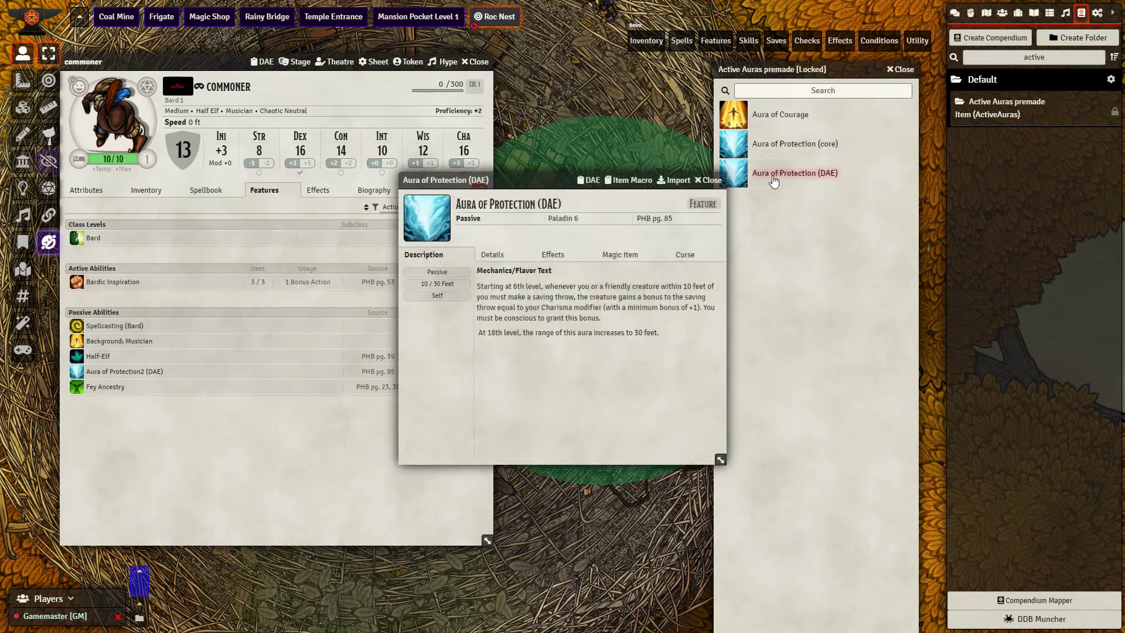
left_click(550, 254)
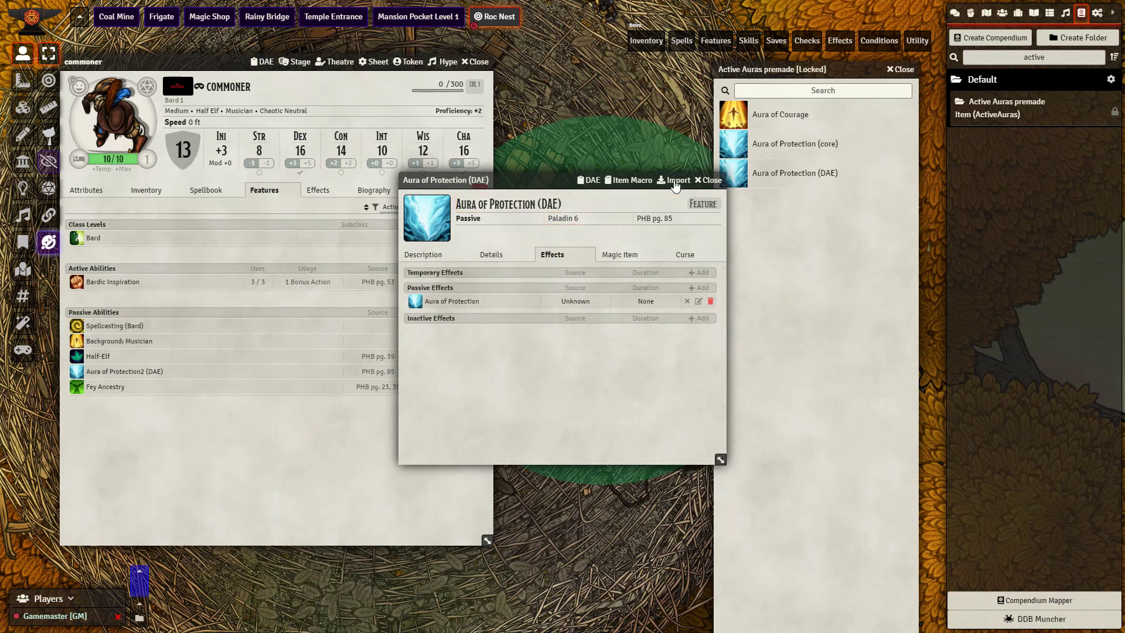
left_click(708, 180)
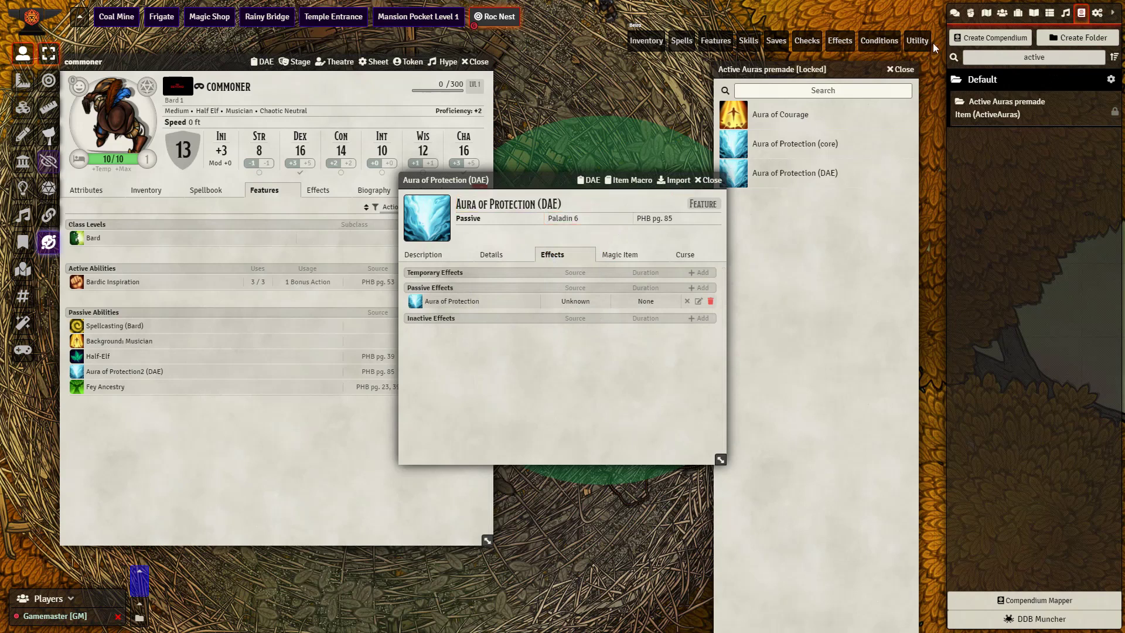
left_click(1017, 18)
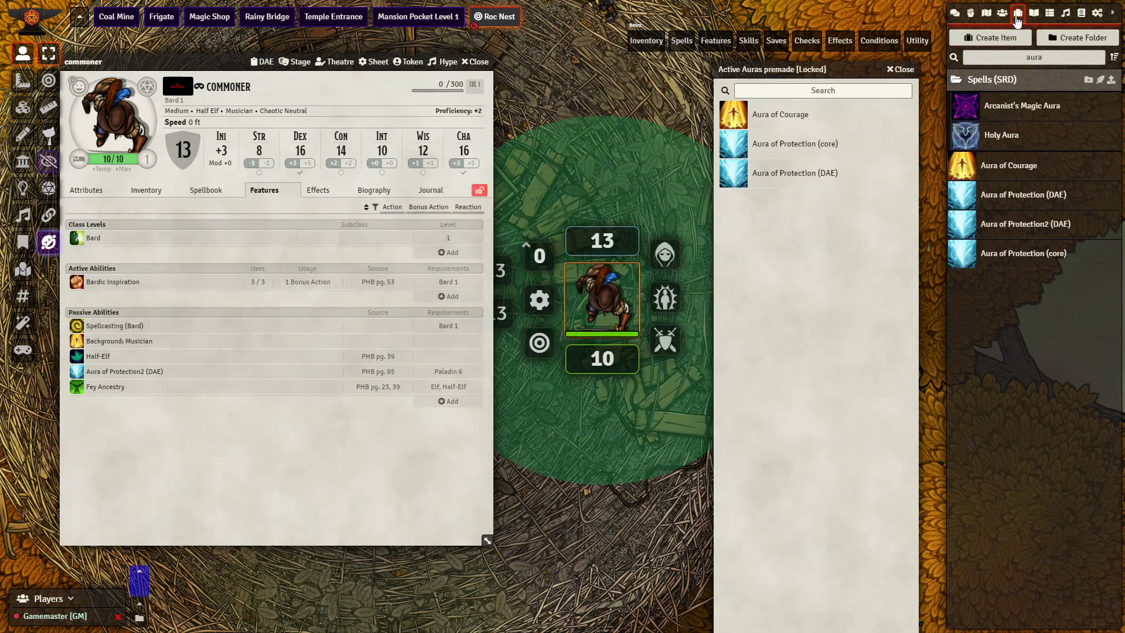
Step: Save the Aura of Protection effect as an aura targeting allies within radius 10
left_click(1041, 226)
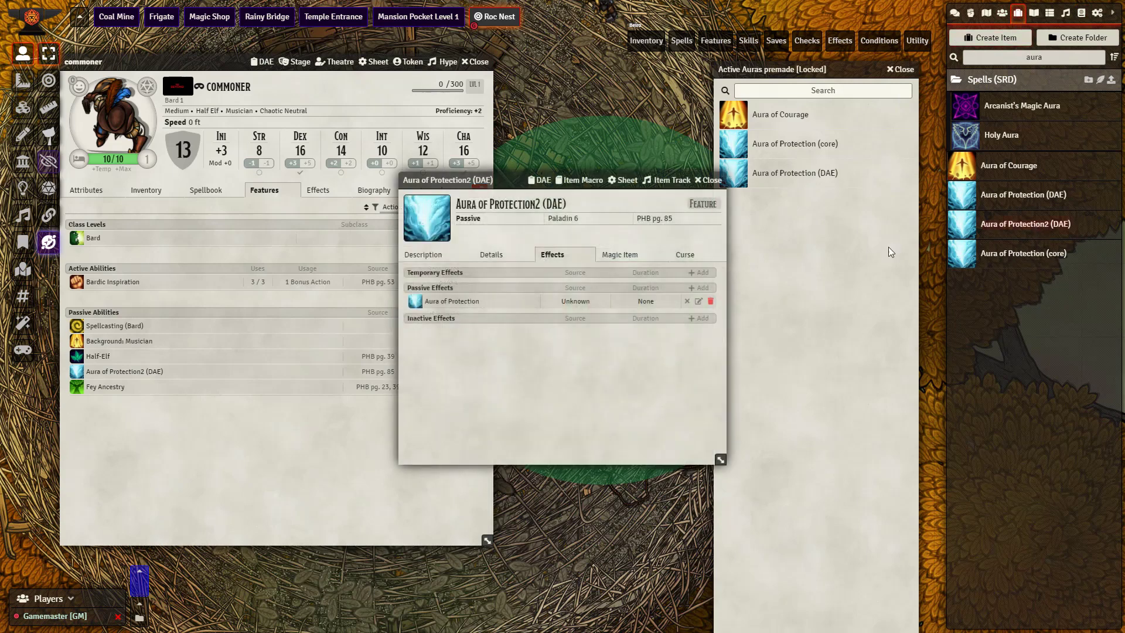
left_click(699, 302)
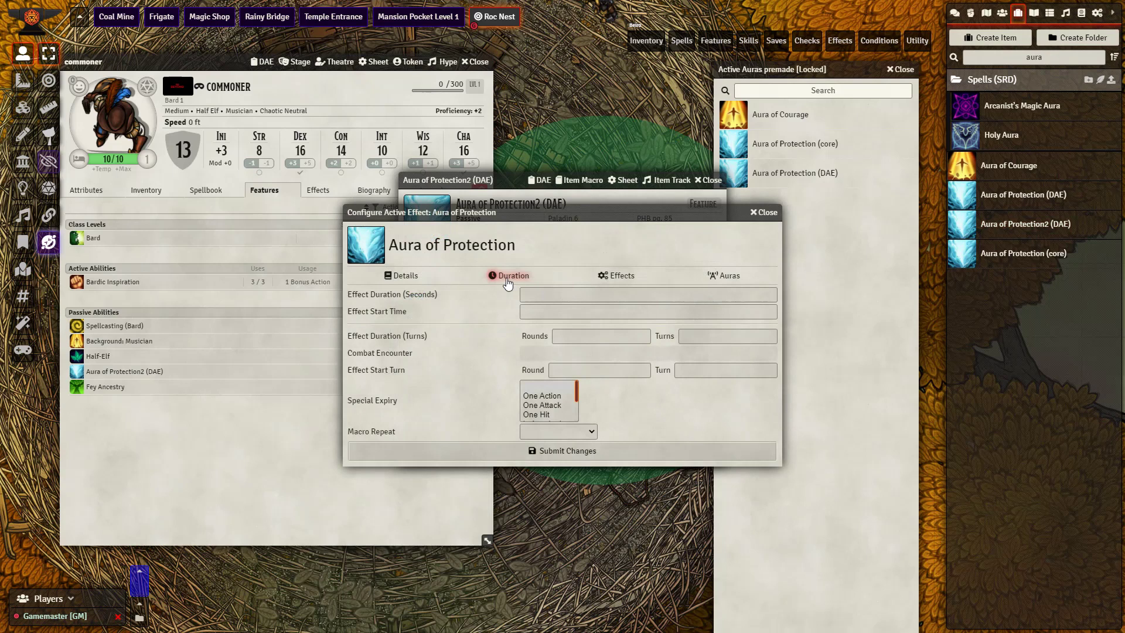
left_click(613, 275)
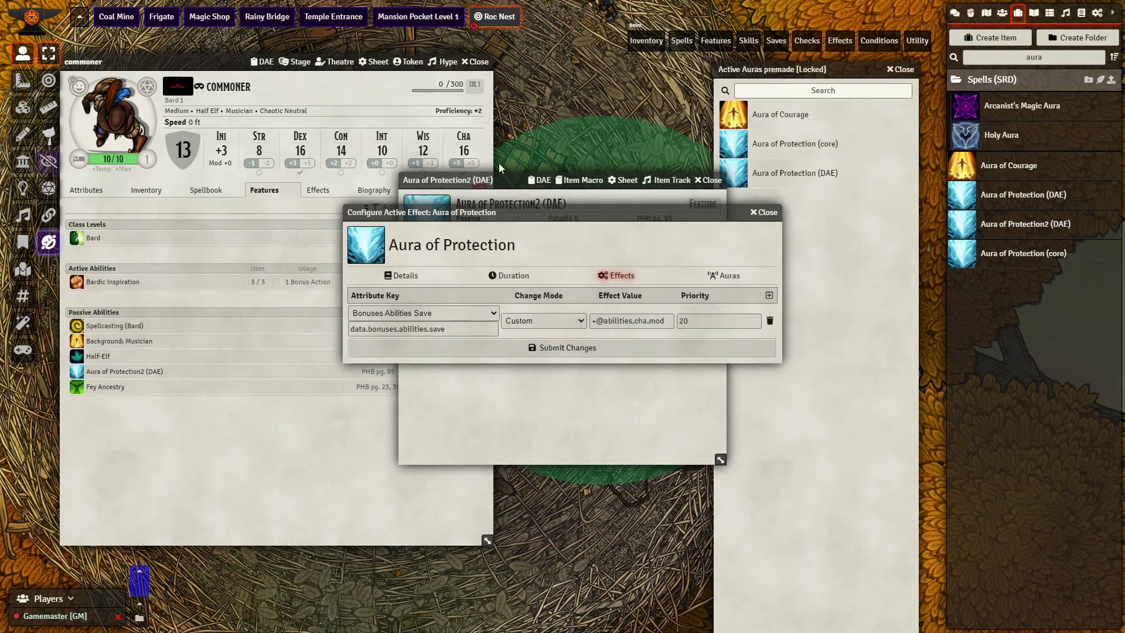
left_click(712, 280)
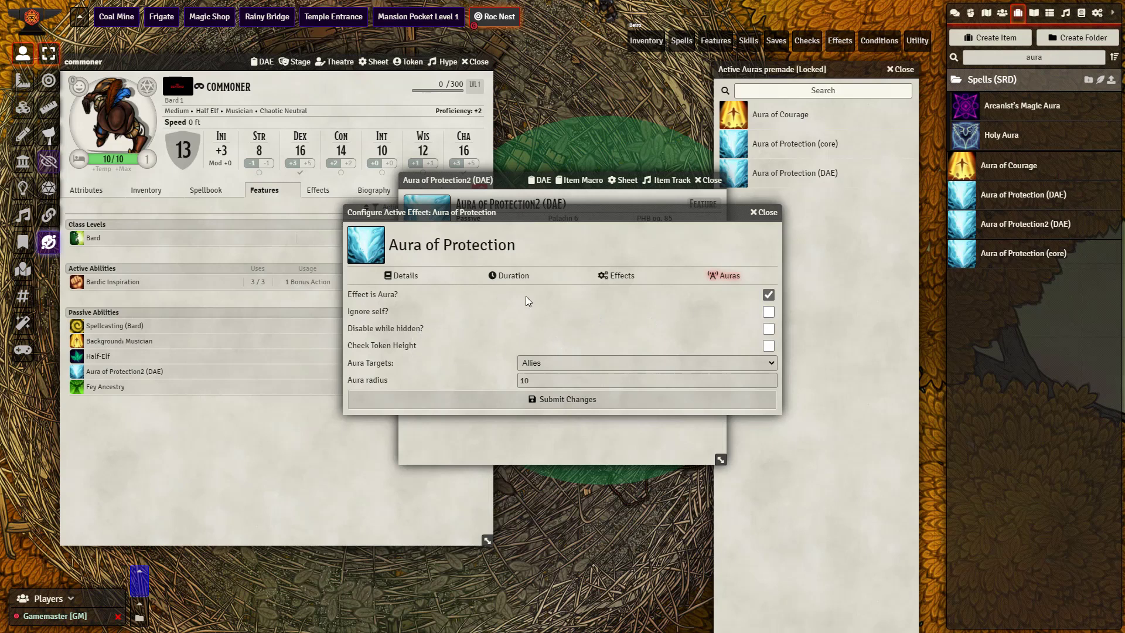
left_click(591, 398)
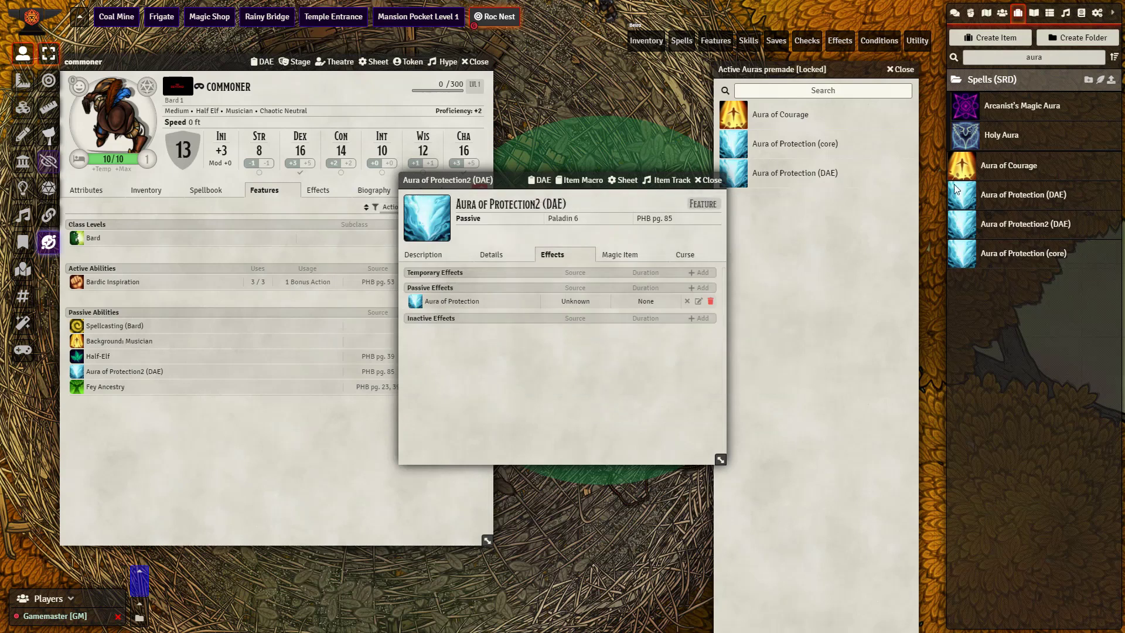
left_click(709, 180)
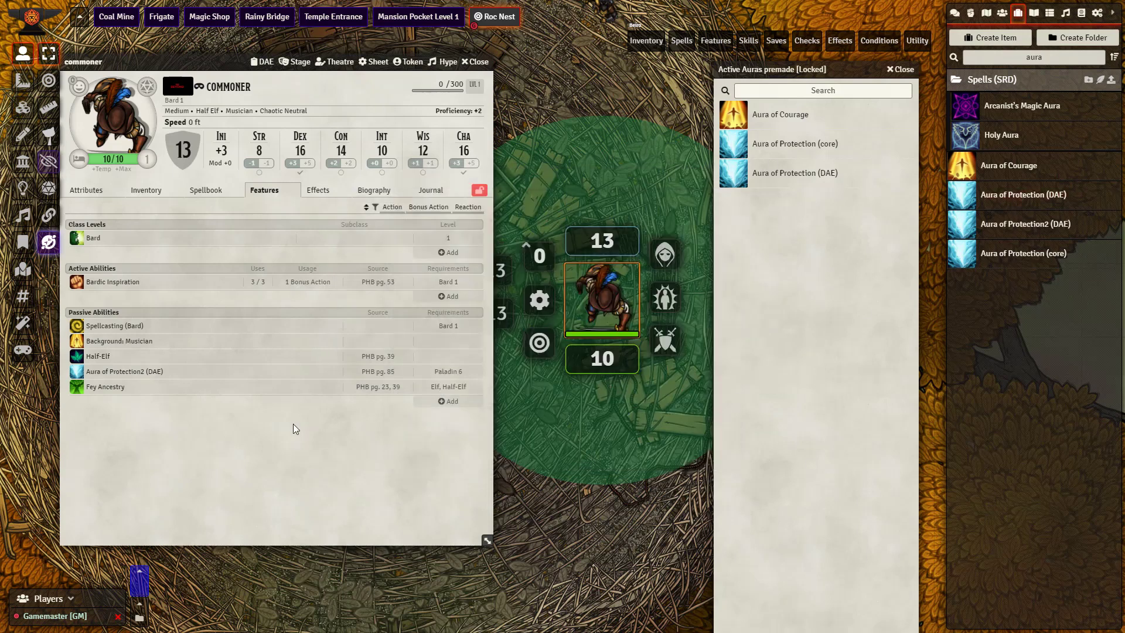